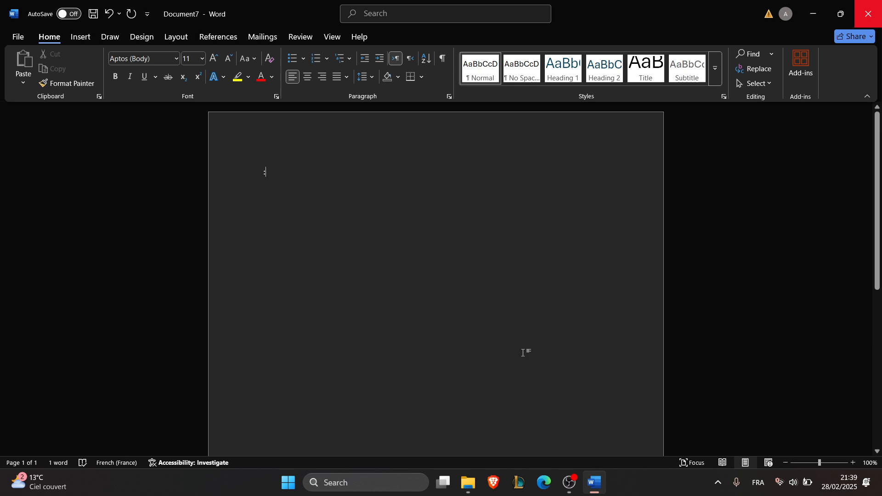
- Create a new blank document and insert the picture of the red sports car from this device
left_click(17, 37)
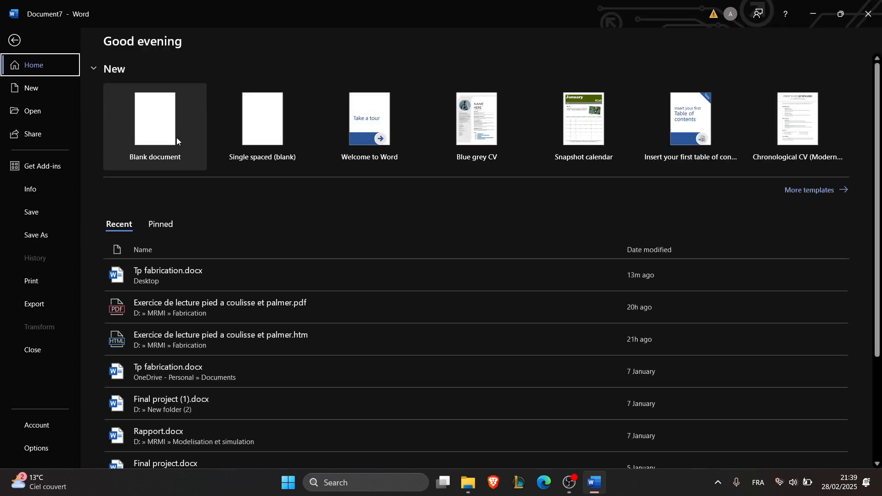
left_click(177, 137)
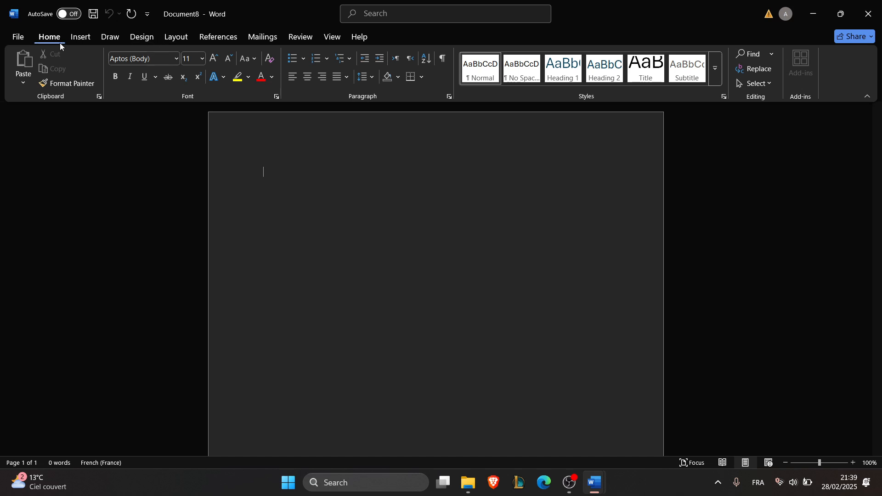
left_click(78, 36)
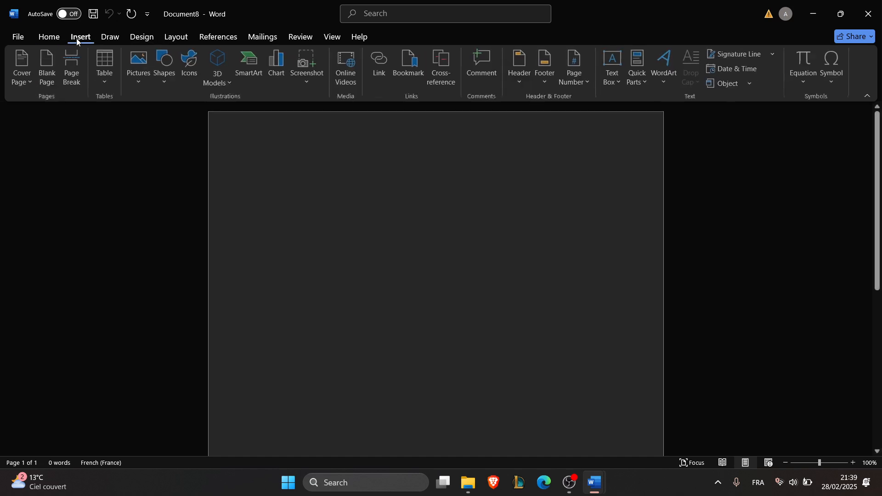
left_click(139, 76)
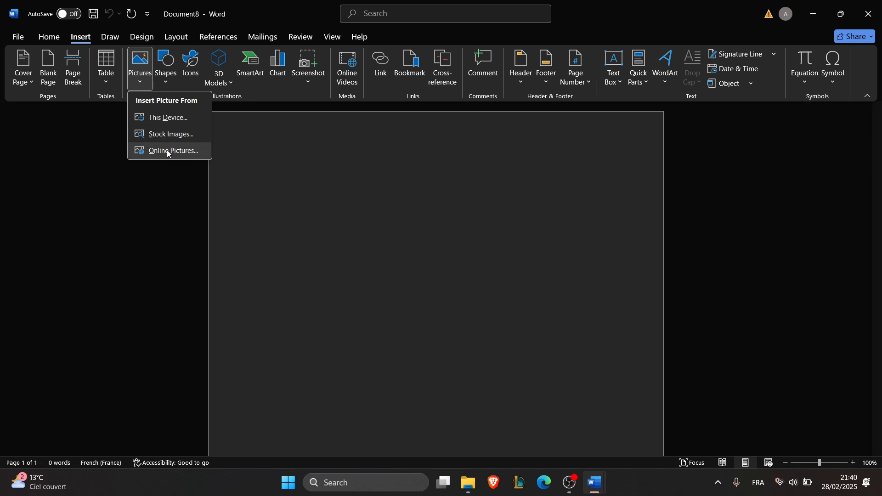
left_click(172, 118)
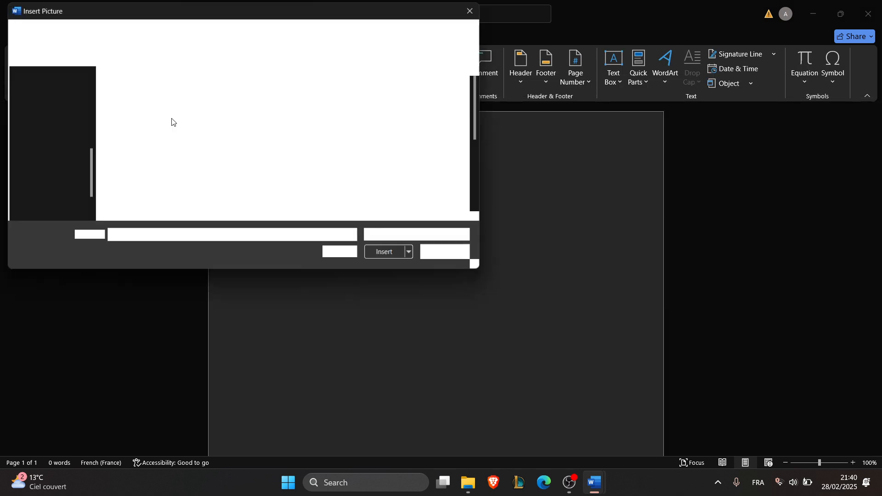
double_click(378, 174)
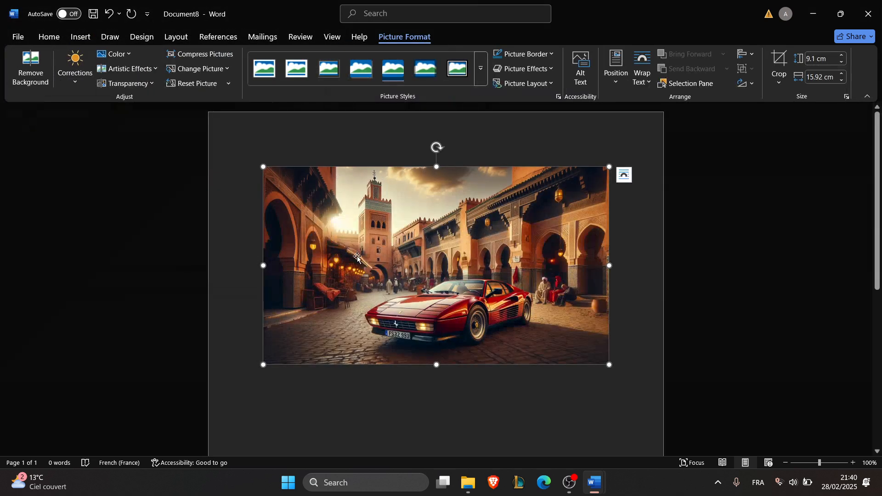
left_click(495, 451)
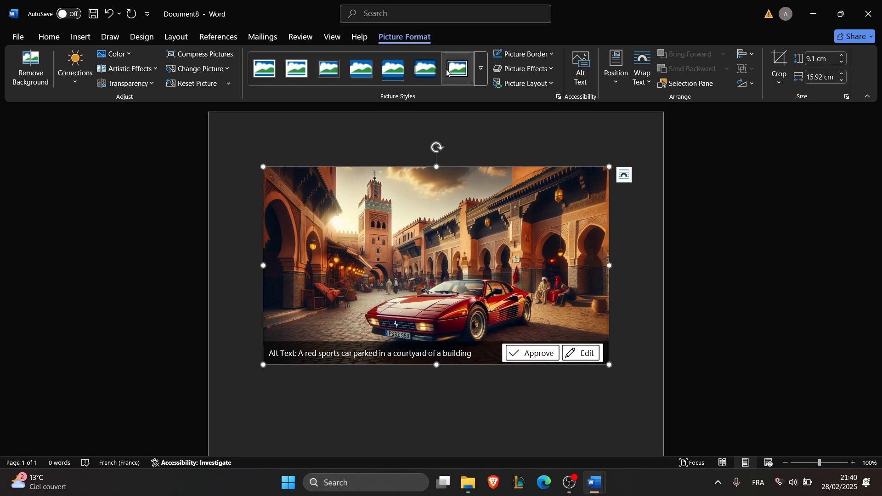
- Narrow the red sports car picture to about 10.8 cm wide
left_click(641, 74)
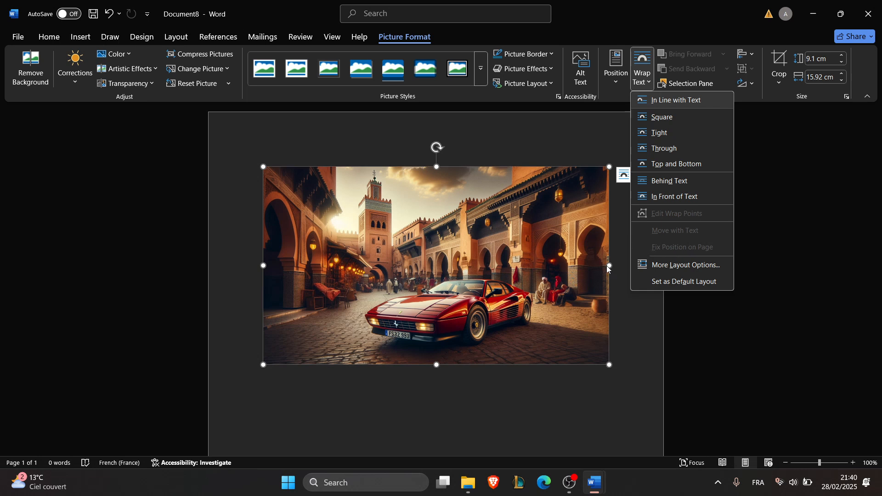
left_click_drag(607, 265, 496, 266)
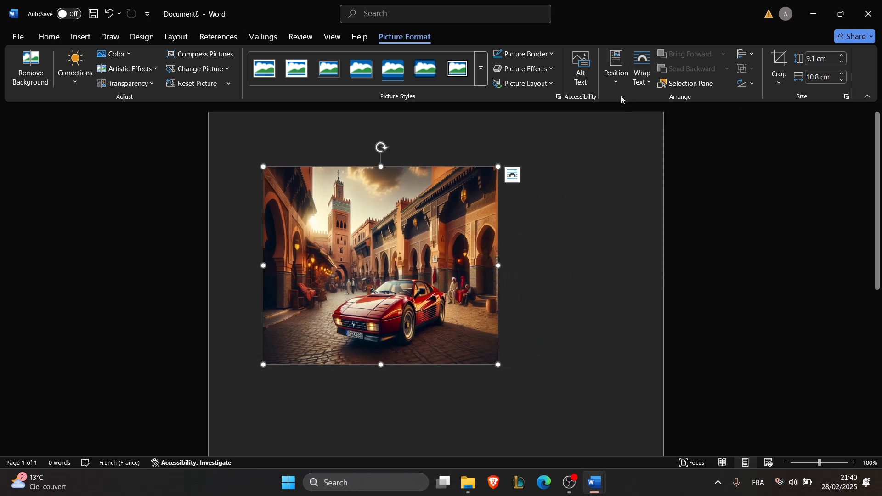
- Examine the text-wrapping and layout options for the inline picture, and try to move it across the page
left_click(648, 82)
left_click(608, 182)
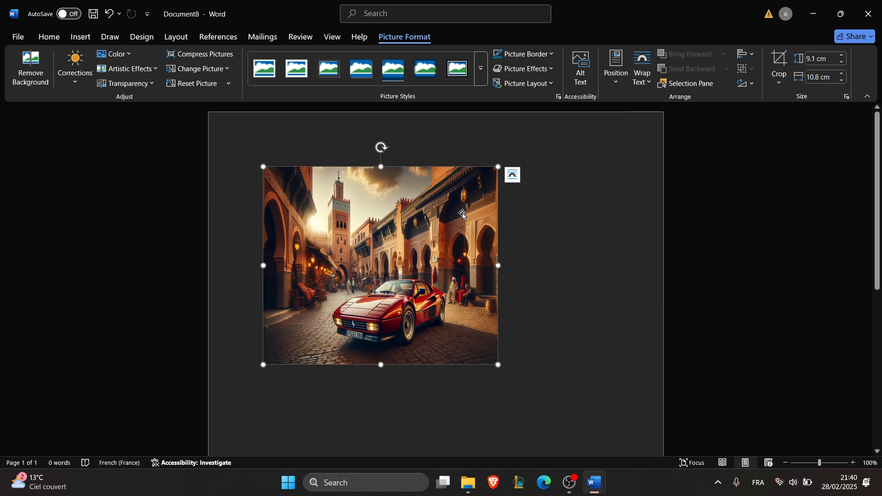
left_click(647, 86)
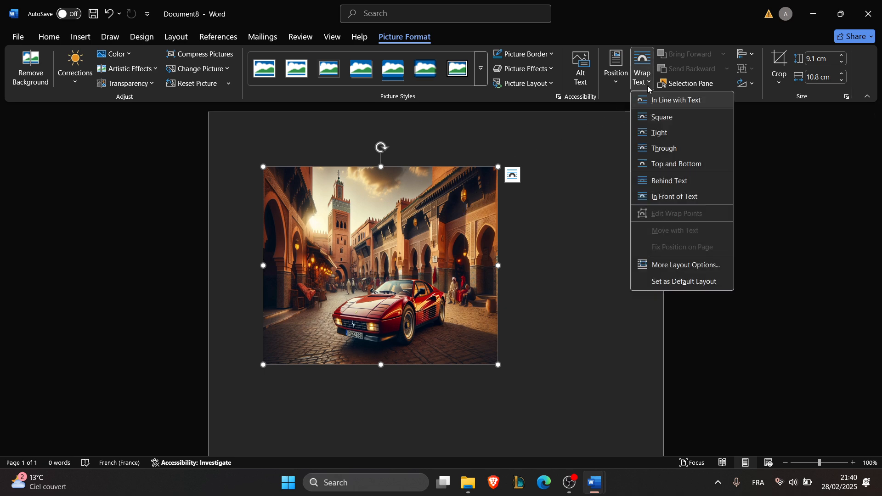
left_click(513, 177)
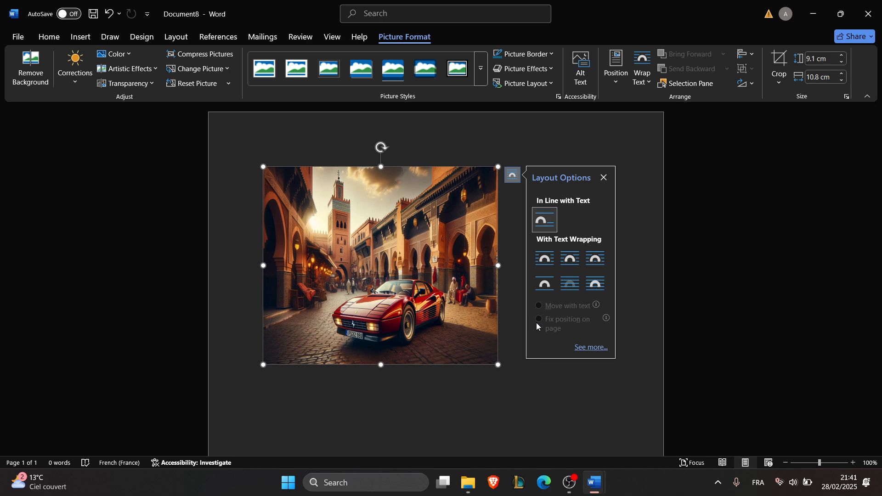
left_click(603, 177)
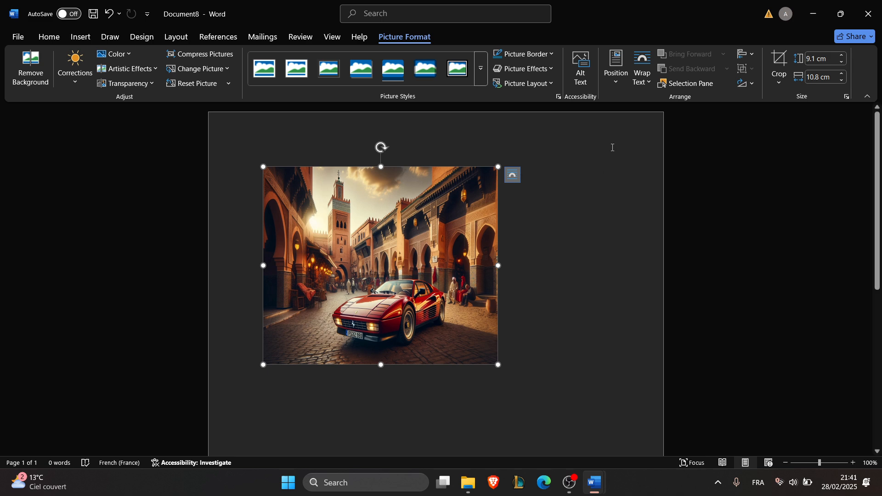
left_click(647, 83)
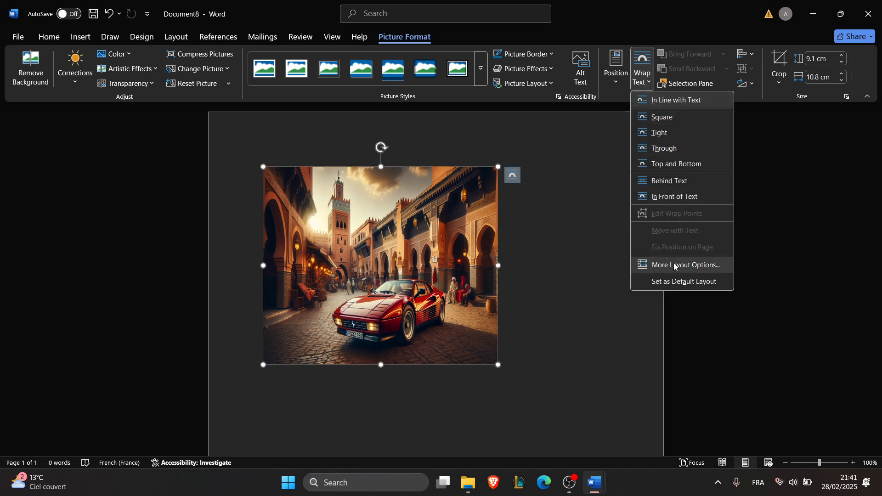
left_click(470, 206)
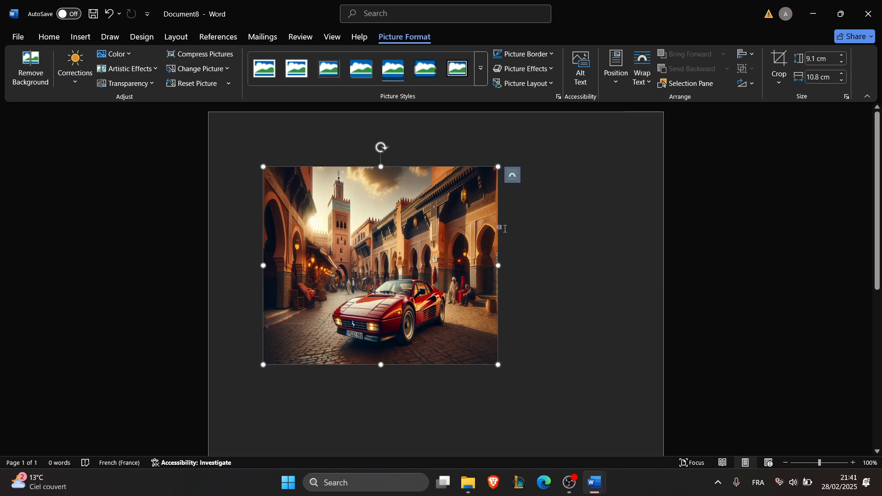
left_click_drag(421, 234, 504, 213)
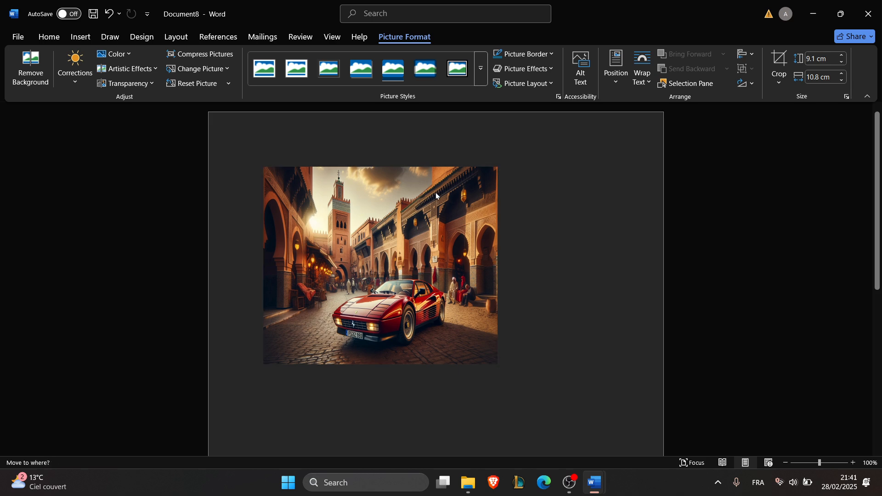
- Set the picture's text wrapping to Tight and fix its position on the page
left_click(512, 175)
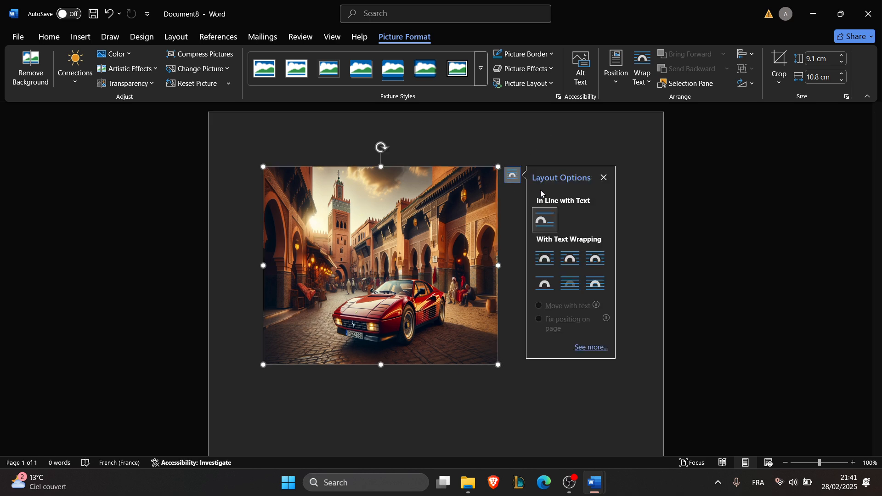
left_click(558, 265)
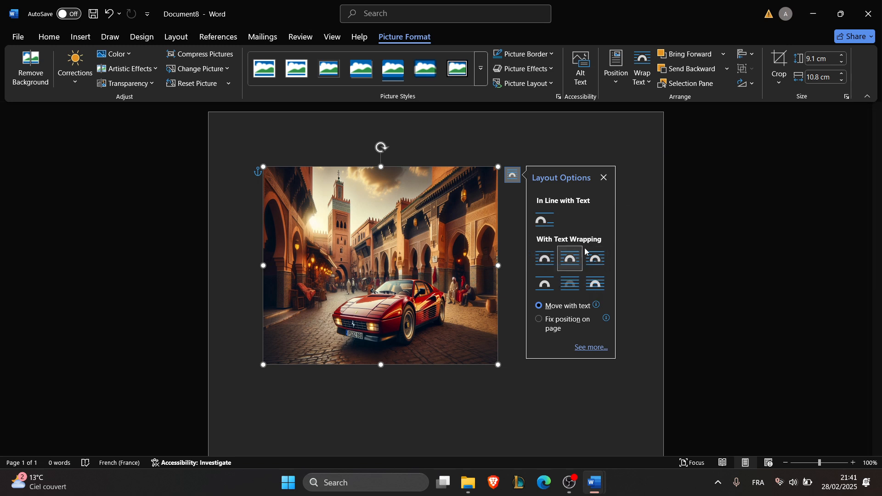
left_click(543, 325)
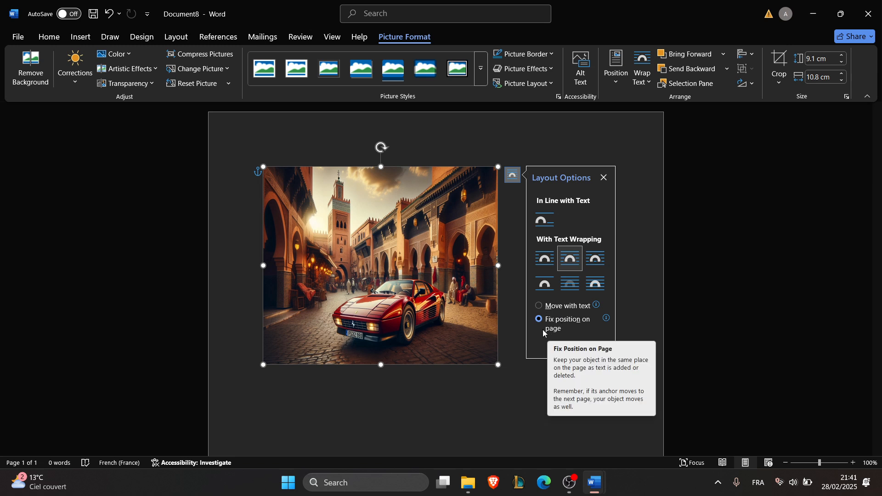
- Move the picture away from the page margin, towards the page's horizontal centre and slightly down, with Fix Position on Page set
left_click_drag(432, 279, 451, 287)
key("ctrl+z")
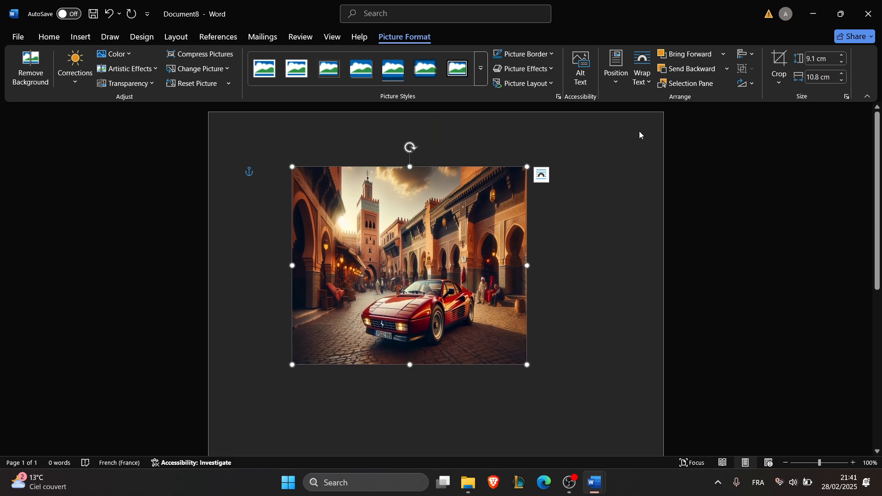
left_click(642, 73)
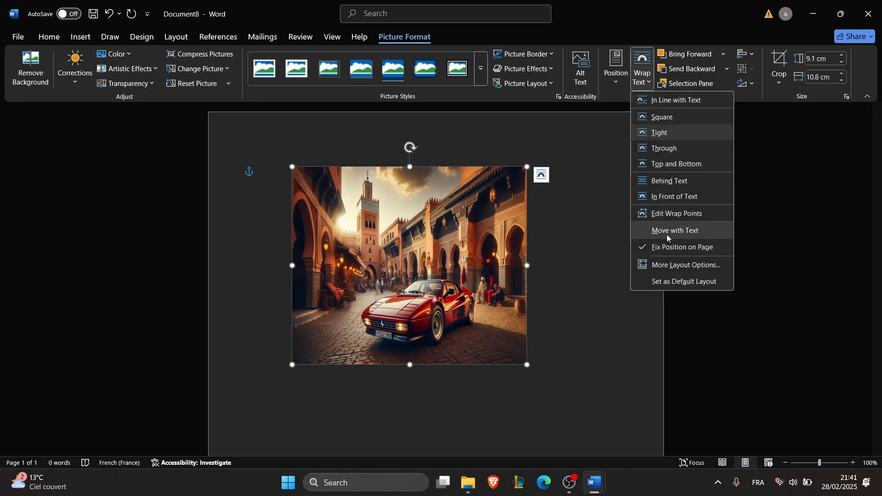
left_click(667, 251)
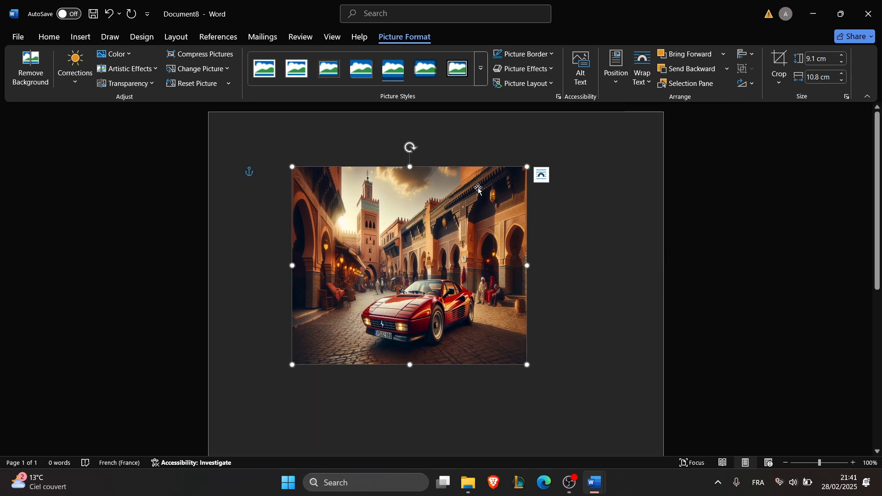
left_click_drag(476, 191, 484, 214)
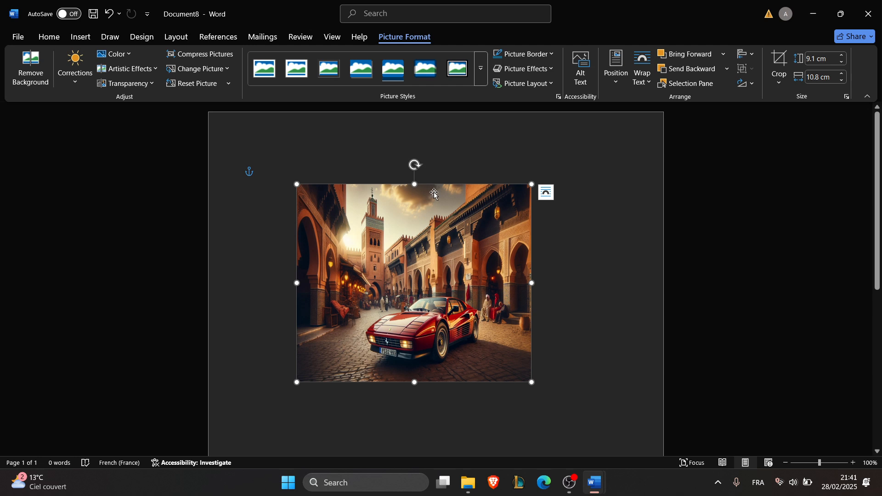
left_click_drag(434, 194, 436, 195)
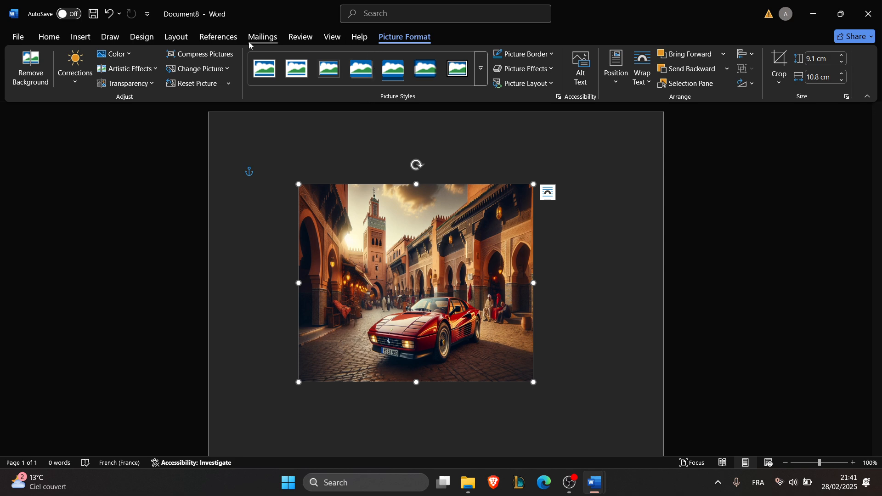
- Browse the preset watermarks and apply ASAP 1 to the page
left_click(142, 41)
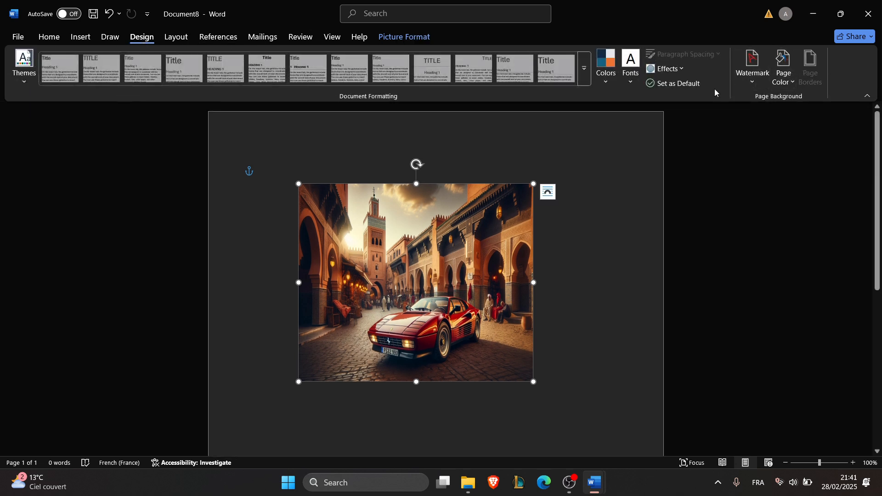
left_click(754, 76)
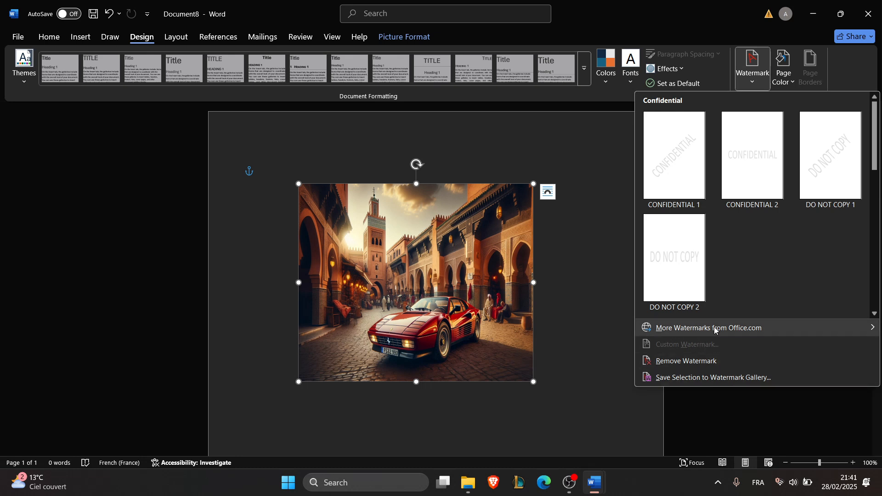
scroll(784, 260, "down", 3)
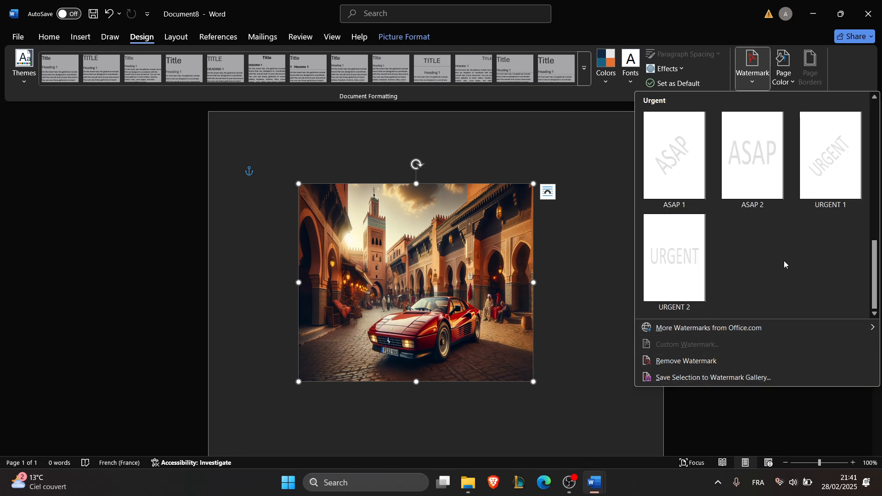
scroll(783, 260, "up", 3)
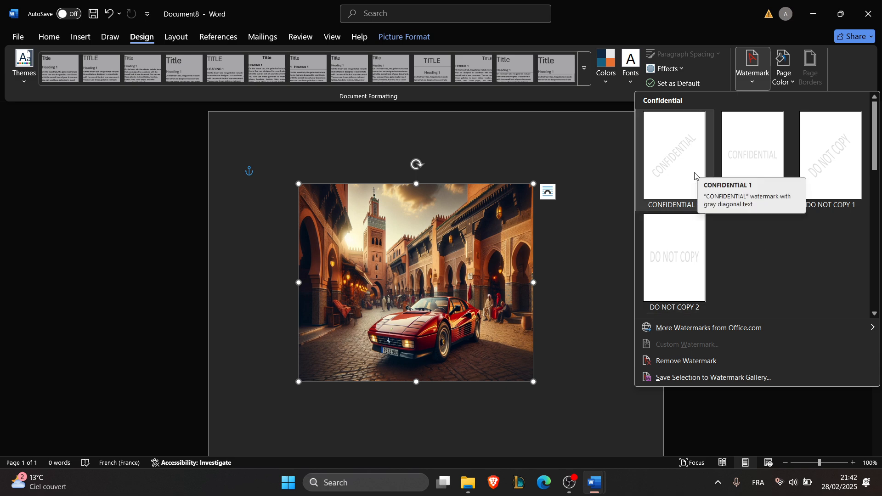
scroll(781, 220, "down", 3)
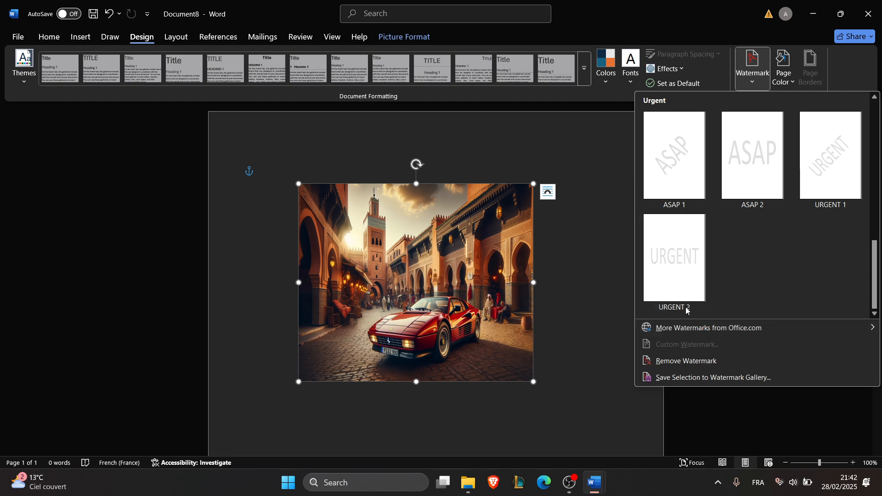
left_click(684, 158)
left_click(641, 211)
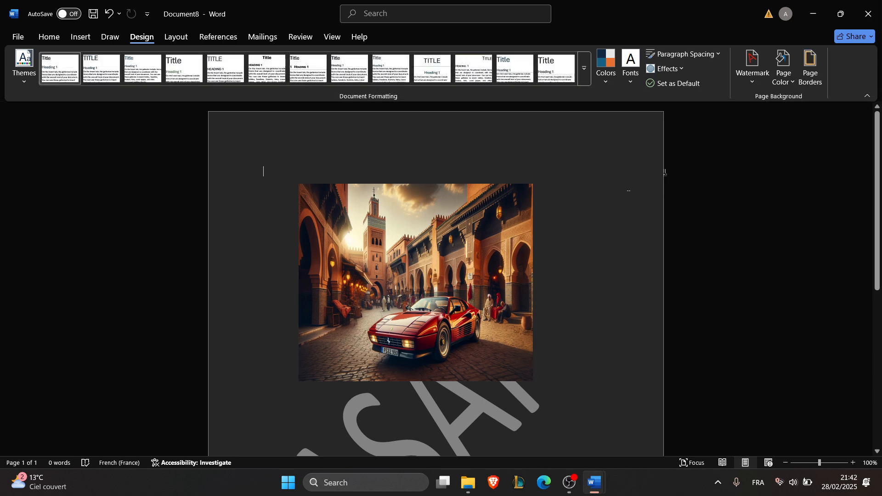
- Create a custom picture watermark from the local DALL·E Ferrari Testarossa image with Auto scale and Washout, and view it on the page
left_click(738, 76)
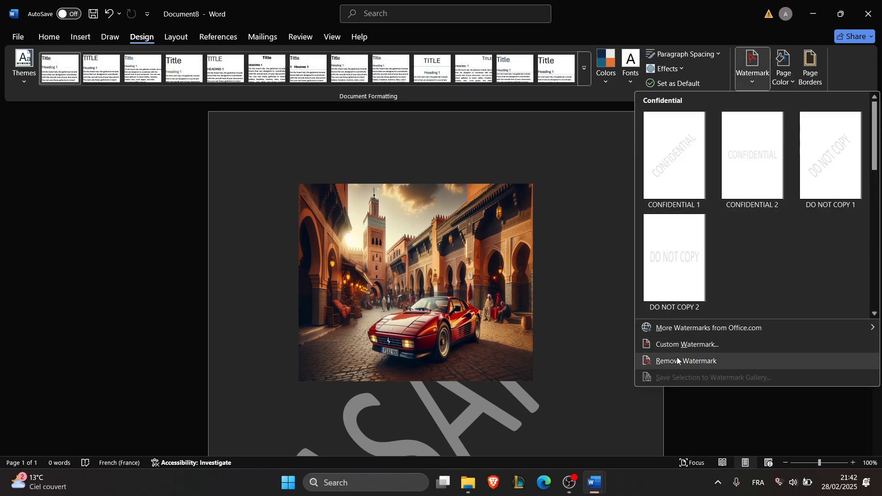
left_click(679, 344)
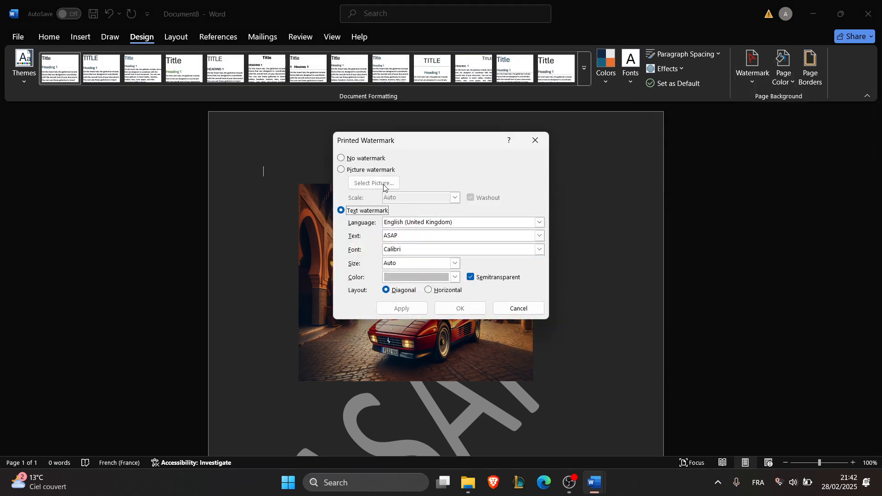
left_click(371, 170)
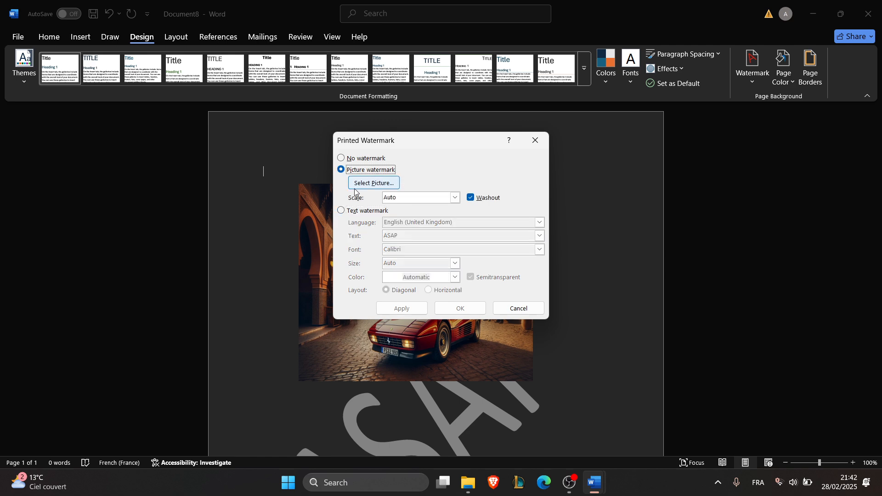
left_click(379, 186)
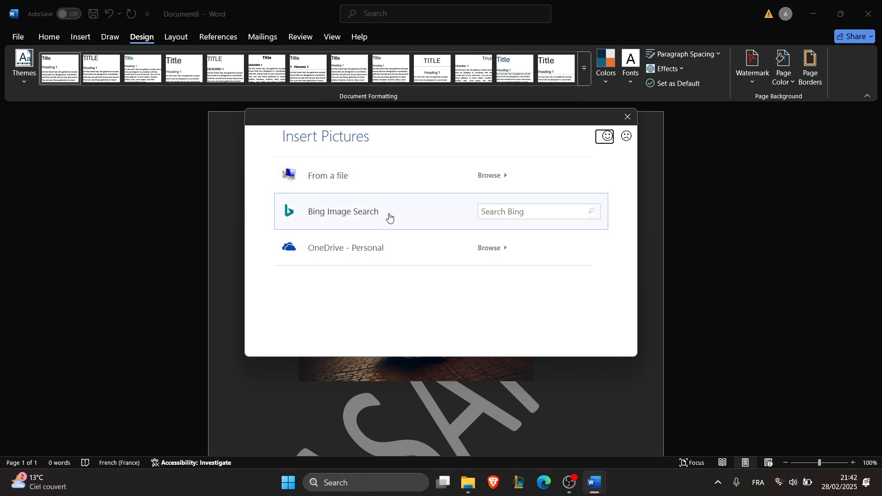
left_click(361, 181)
double_click(715, 328)
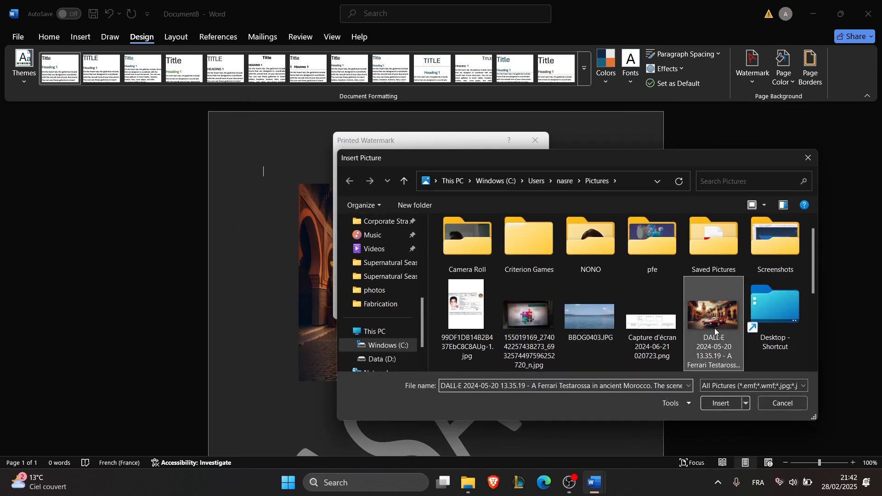
left_click(451, 310)
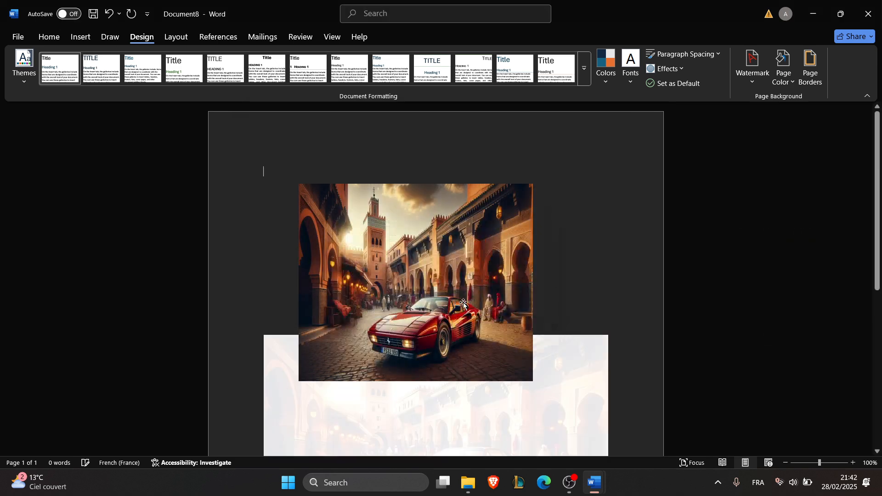
scroll(592, 258, "down", 5)
scroll(598, 253, "up", 2)
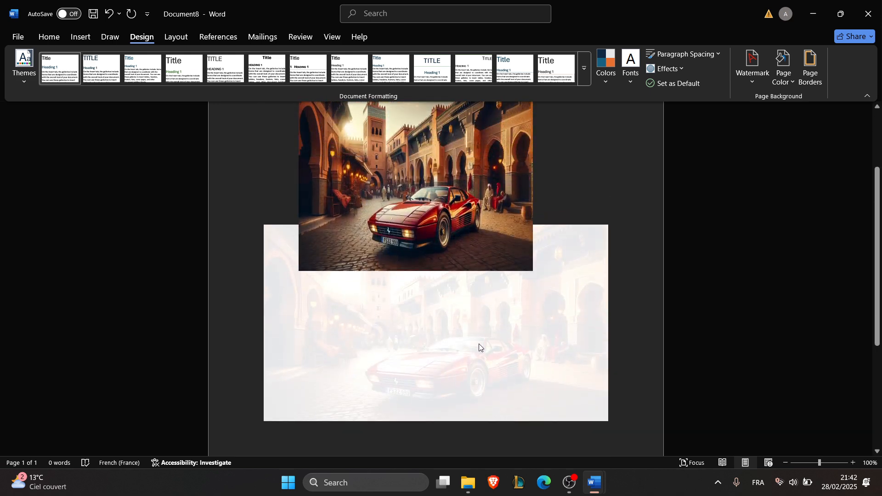
scroll(418, 382, "up", 2)
scroll(587, 337, "down", 3)
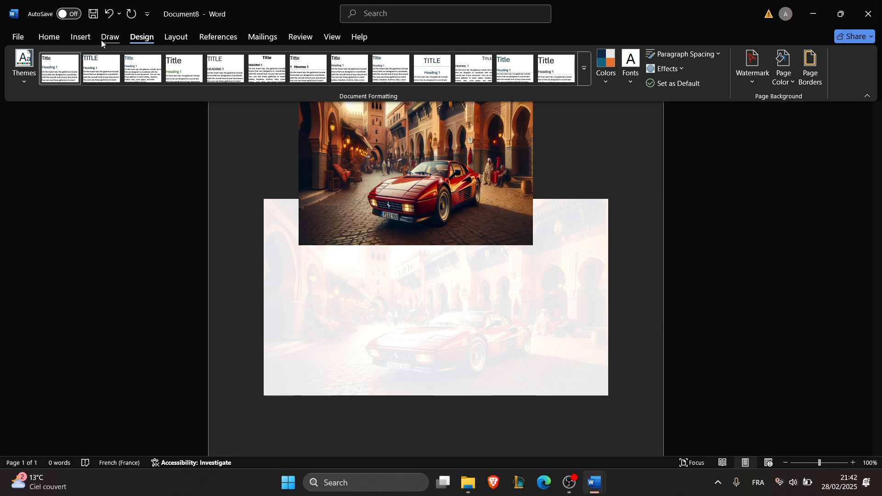
- Insert a preset text box with the reader's-attention quote placeholder over the picture
left_click(80, 38)
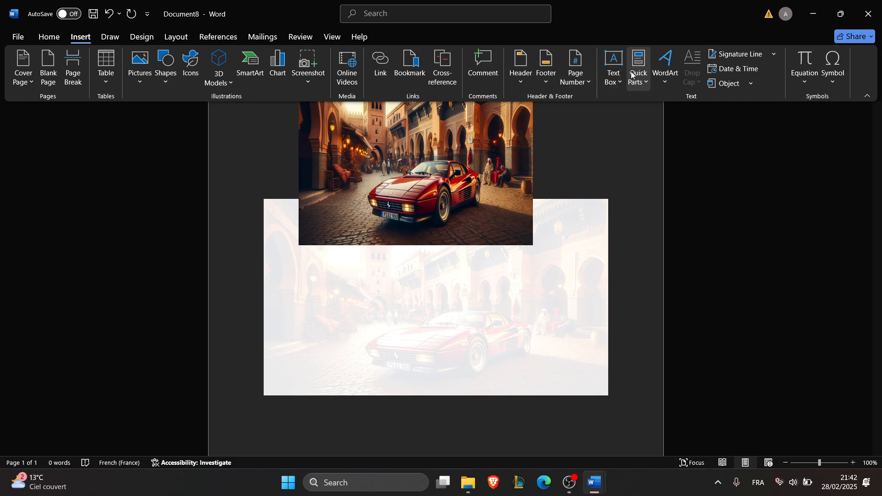
left_click(614, 69)
left_click(627, 192)
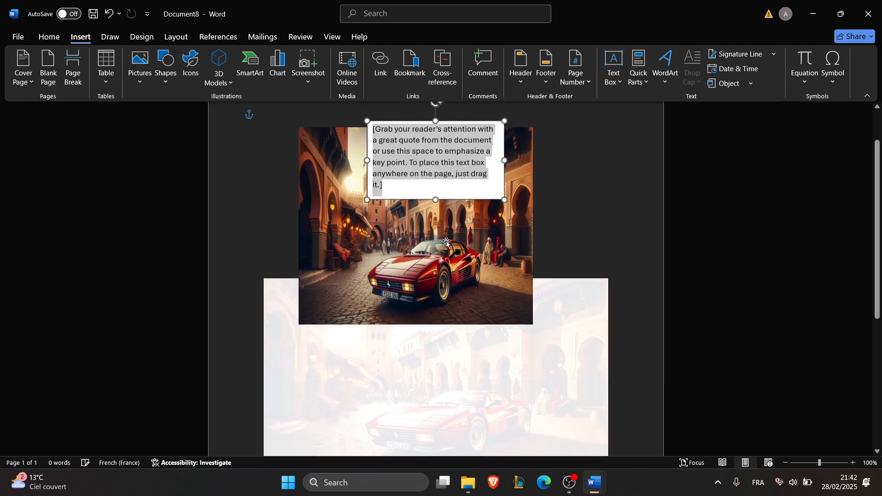